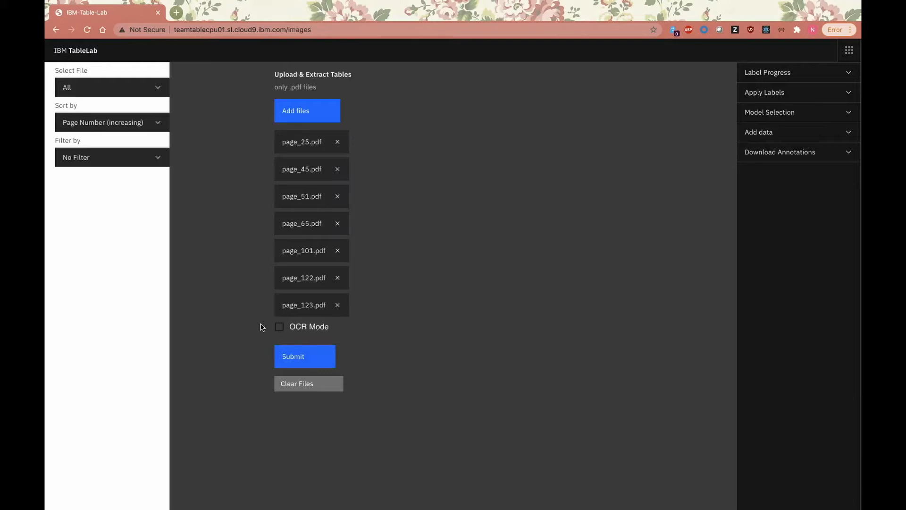
Step: Submit the seven listed PDF files for table extraction without OCR and review the resulting page thumbnails
{"action": "left_click", "coordinate": [304, 355]}
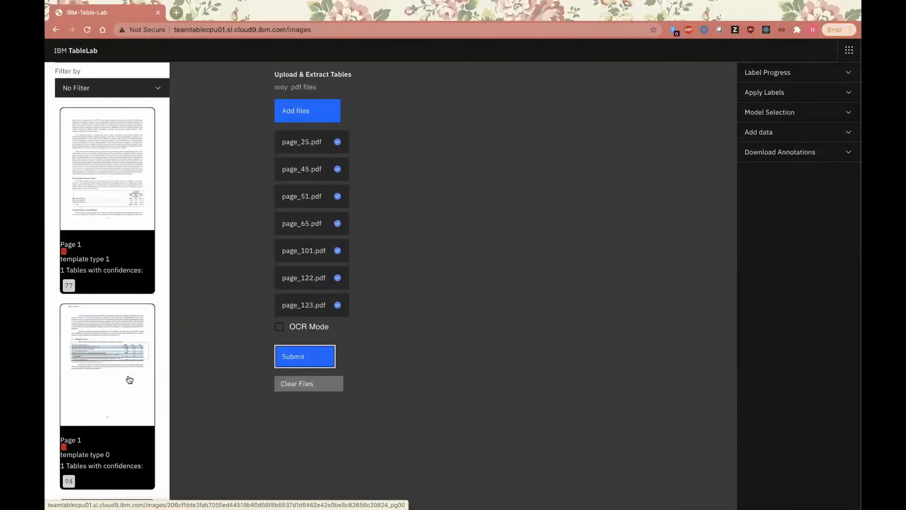
{"action": "scroll", "coordinate": [130, 379], "scroll_direction": "down", "scroll_amount": 2}
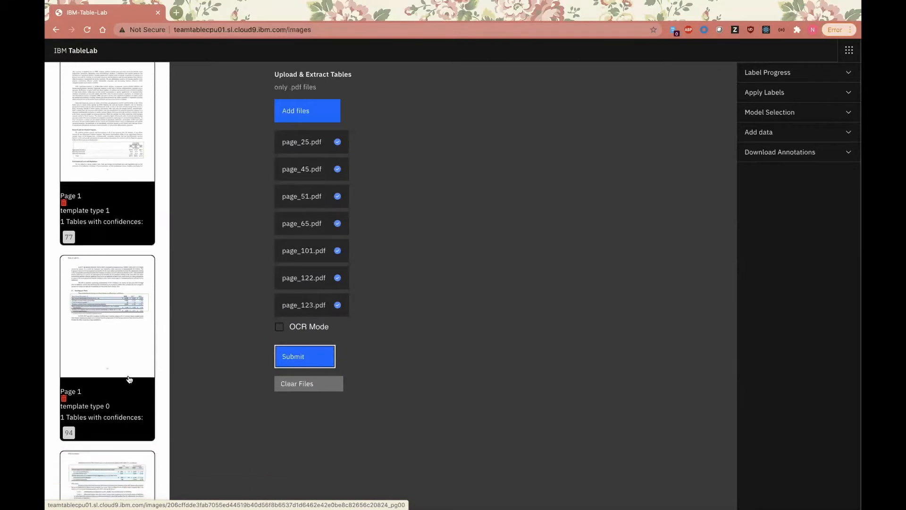
{"action": "scroll", "coordinate": [129, 380], "scroll_direction": "down", "scroll_amount": 6}
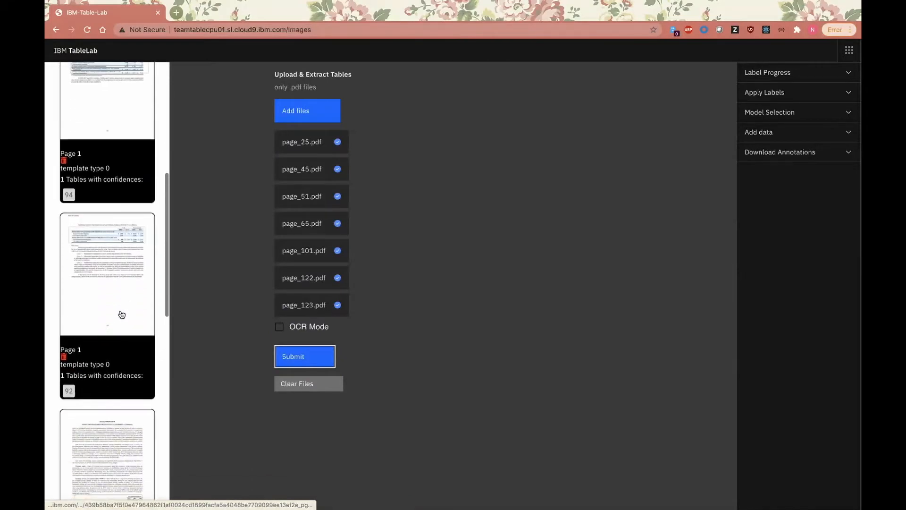
{"action": "scroll", "coordinate": [121, 312], "scroll_direction": "down", "scroll_amount": 5}
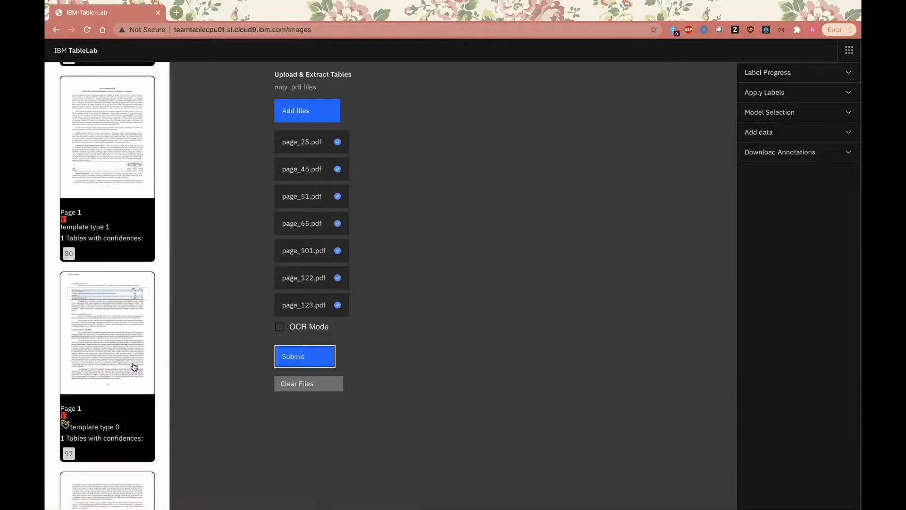
{"action": "scroll", "coordinate": [131, 369], "scroll_direction": "down", "scroll_amount": 7}
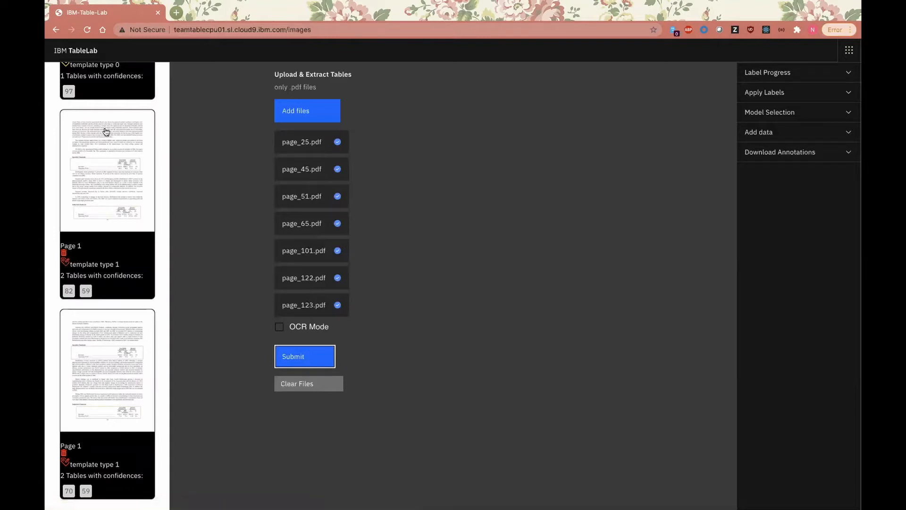
{"action": "scroll", "coordinate": [107, 132], "scroll_direction": "up", "scroll_amount": 2}
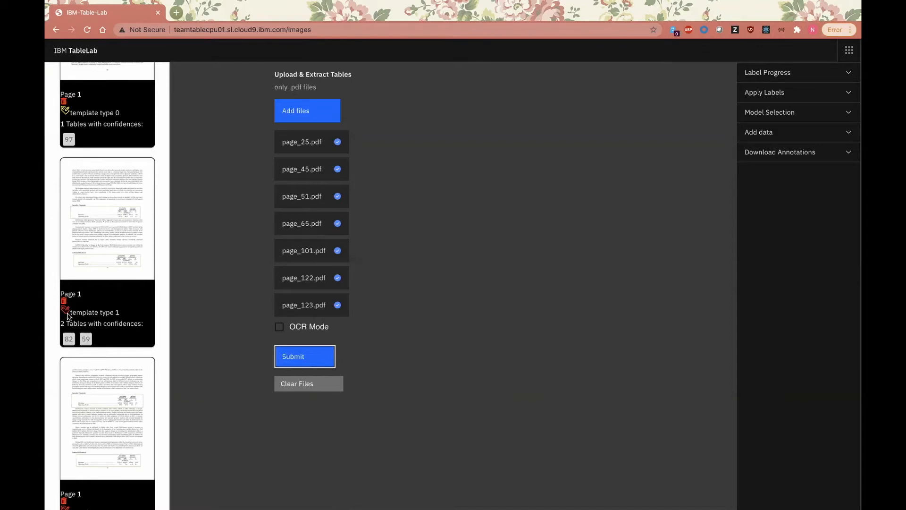
Step: Filter the extracted pages by Labeling Suggestions (Easy), followed by Labeling Suggestions (Hard)
{"action": "scroll", "coordinate": [67, 315], "scroll_direction": "up", "scroll_amount": 5}
{"action": "left_click", "coordinate": [122, 155]}
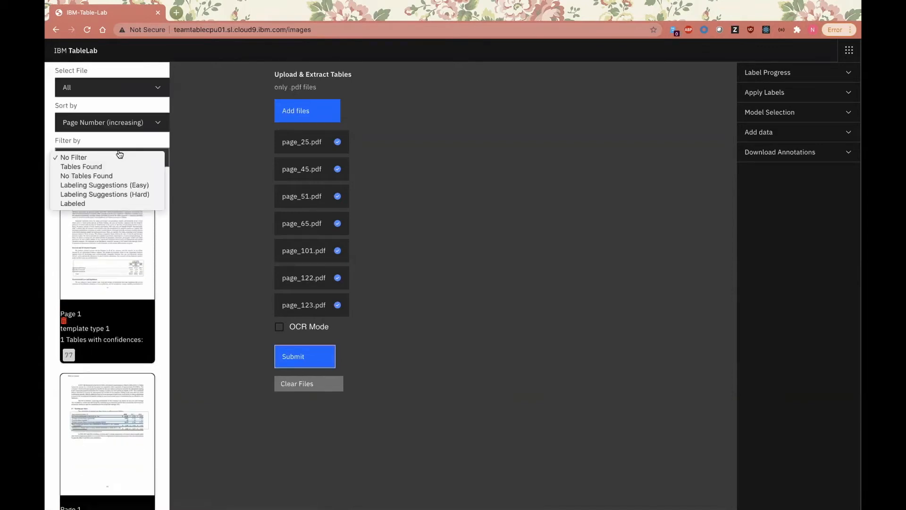
{"action": "left_click", "coordinate": [124, 186]}
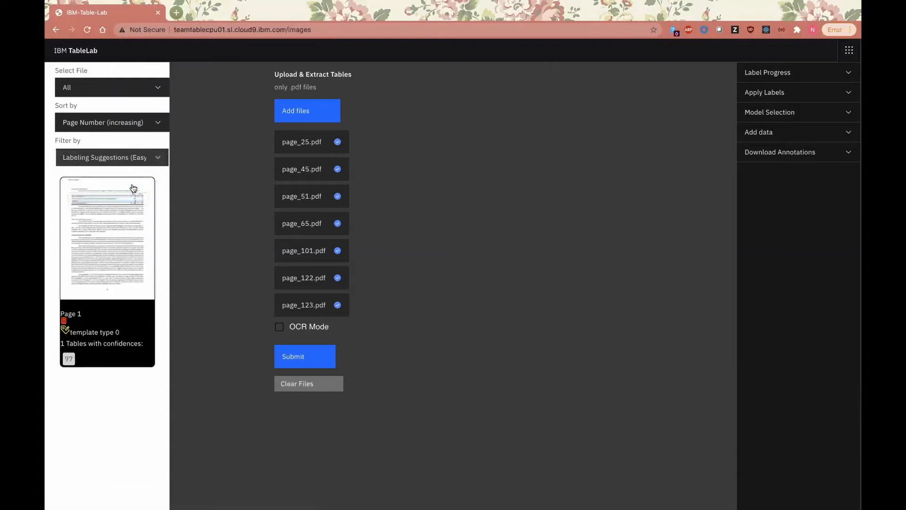
{"action": "left_click", "coordinate": [126, 158]}
{"action": "left_click", "coordinate": [123, 169]}
Step: Examine the label progress, fine-tuning settings, detection model choices, data upload and annotation download options
{"action": "left_click", "coordinate": [830, 72]}
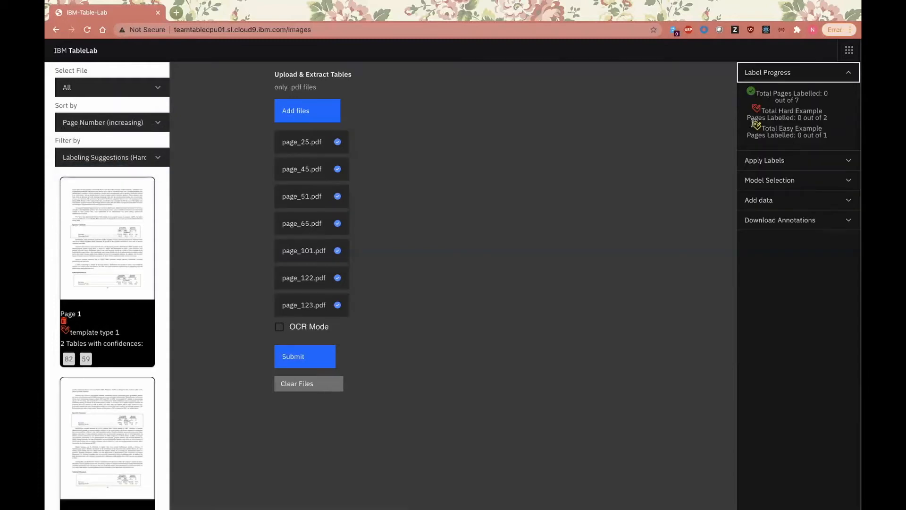
{"action": "left_click", "coordinate": [797, 160]}
{"action": "left_click", "coordinate": [802, 304]}
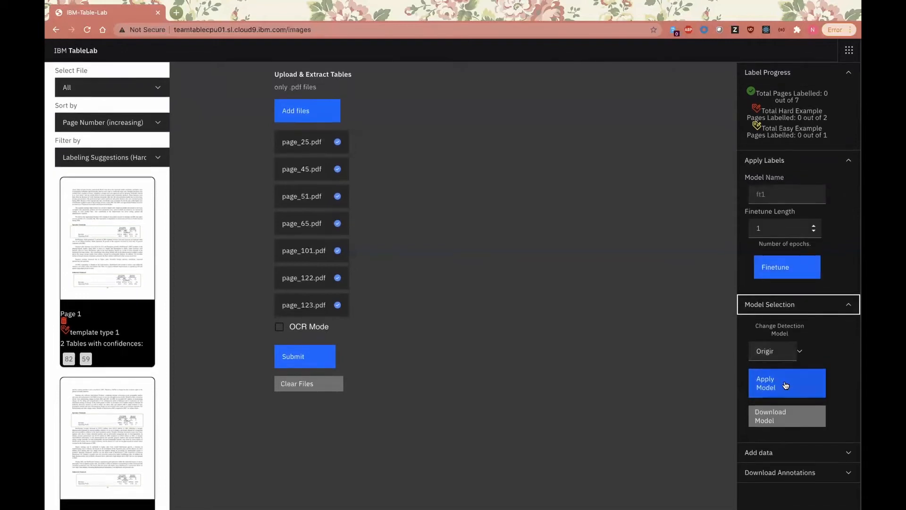
{"action": "left_click", "coordinate": [786, 355]}
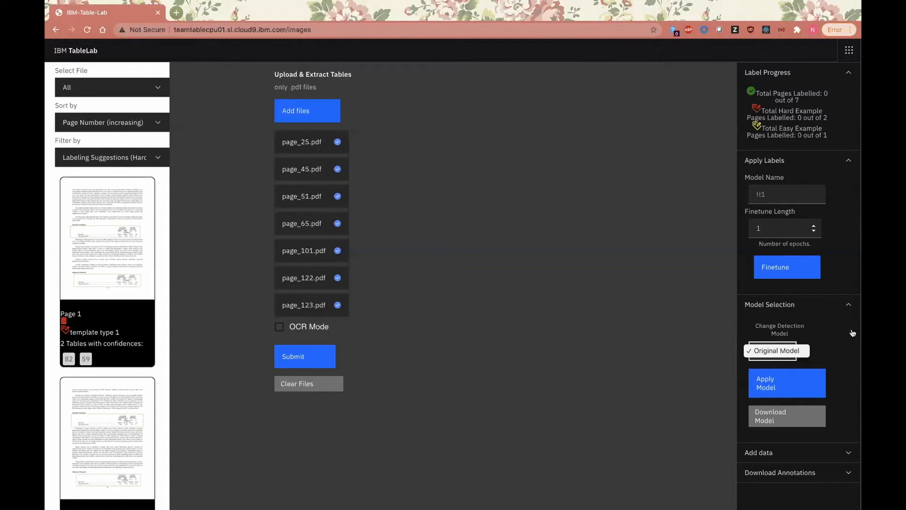
{"action": "left_click", "coordinate": [852, 352]}
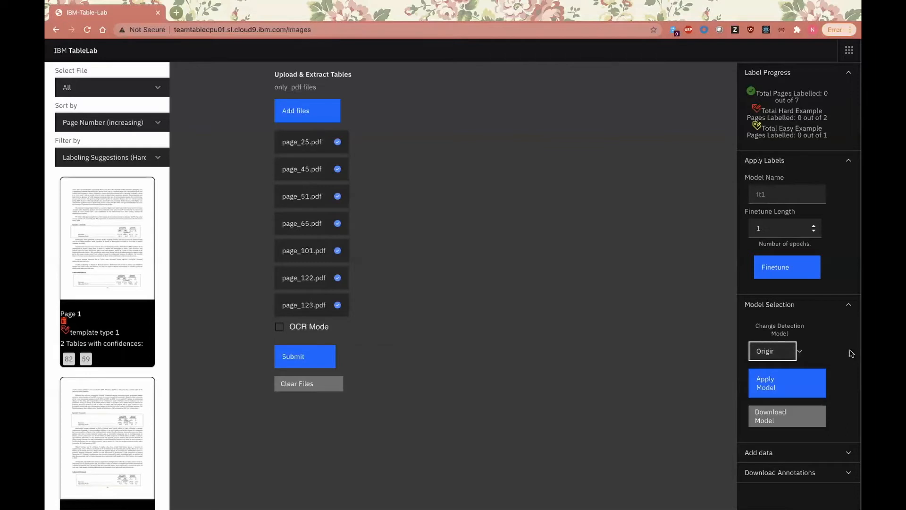
{"action": "left_click", "coordinate": [845, 304]}
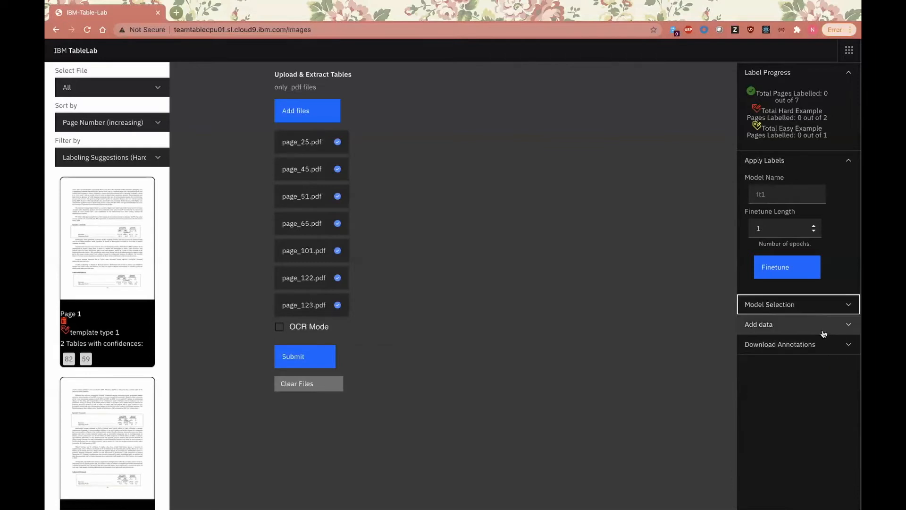
{"action": "left_click", "coordinate": [793, 324]}
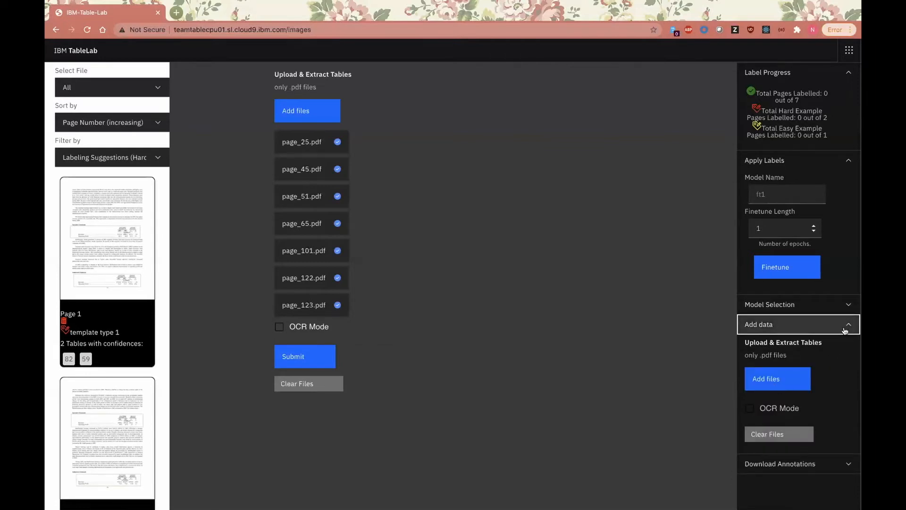
{"action": "left_click", "coordinate": [845, 329]}
{"action": "left_click", "coordinate": [828, 351]}
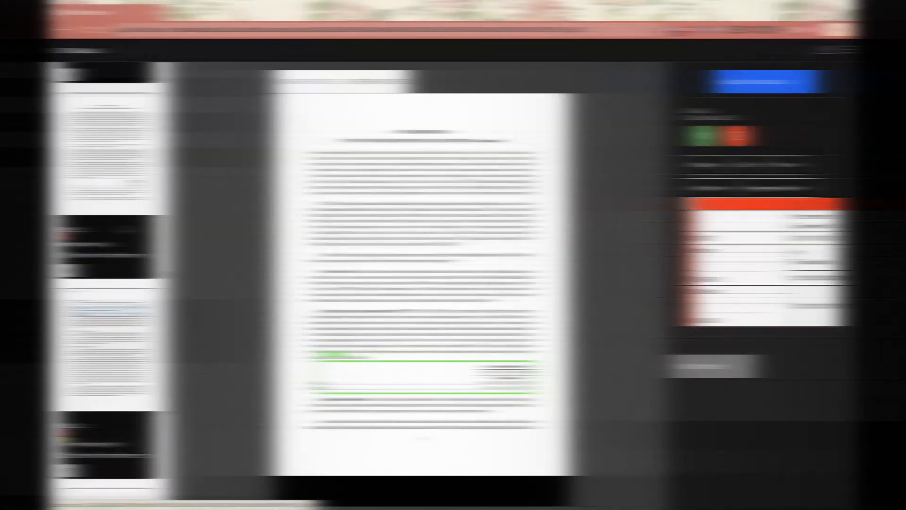
Step: Open the Contingent Consideration page and widen the Table 1 box to include the 2013 column
{"action": "scroll", "coordinate": [123, 287], "scroll_direction": "down", "scroll_amount": 2}
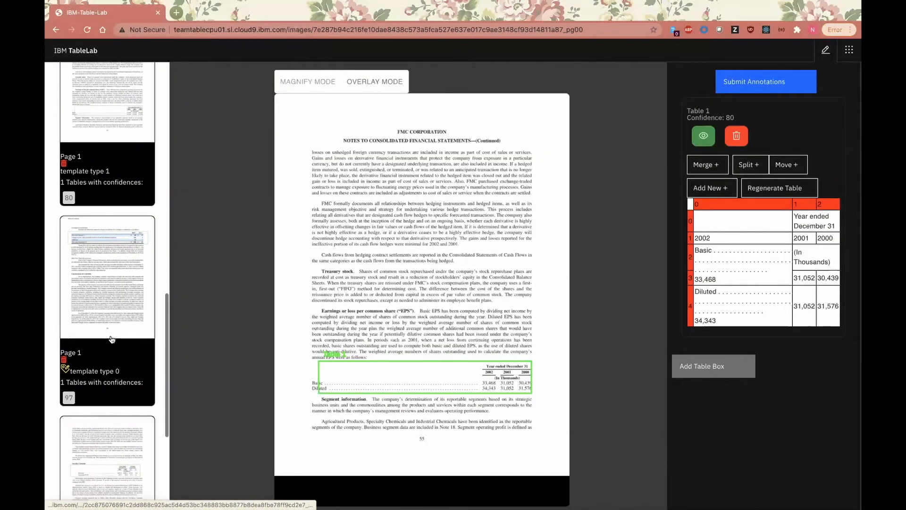
{"action": "left_click", "coordinate": [123, 288]}
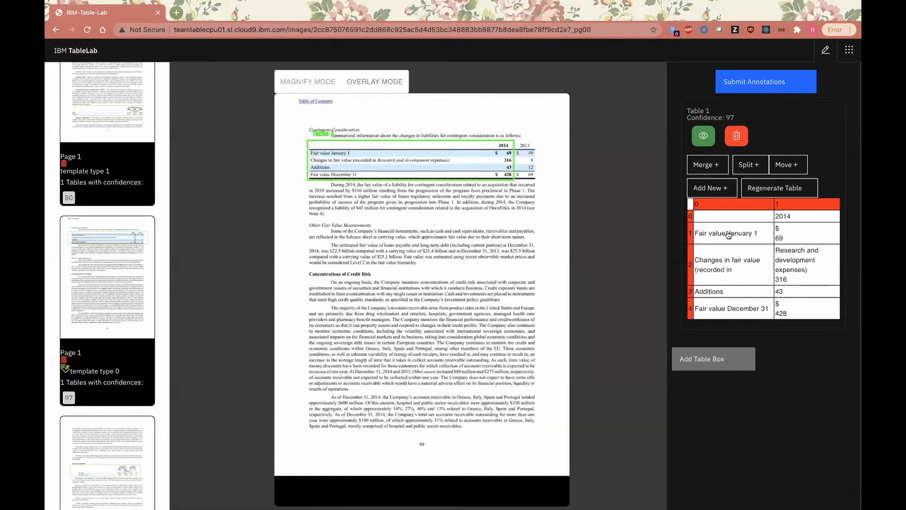
{"action": "left_click_drag", "start_coordinate": [512, 147], "coordinate": [537, 143]}
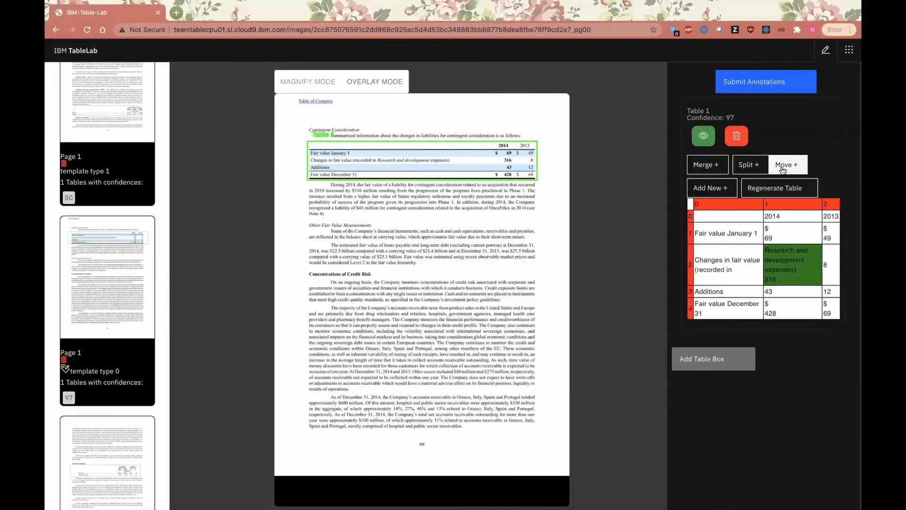
Step: Move the misplaced text "Research and development expenses)" from the 2014 column into the row label cell beside it
{"action": "left_click", "coordinate": [783, 167]}
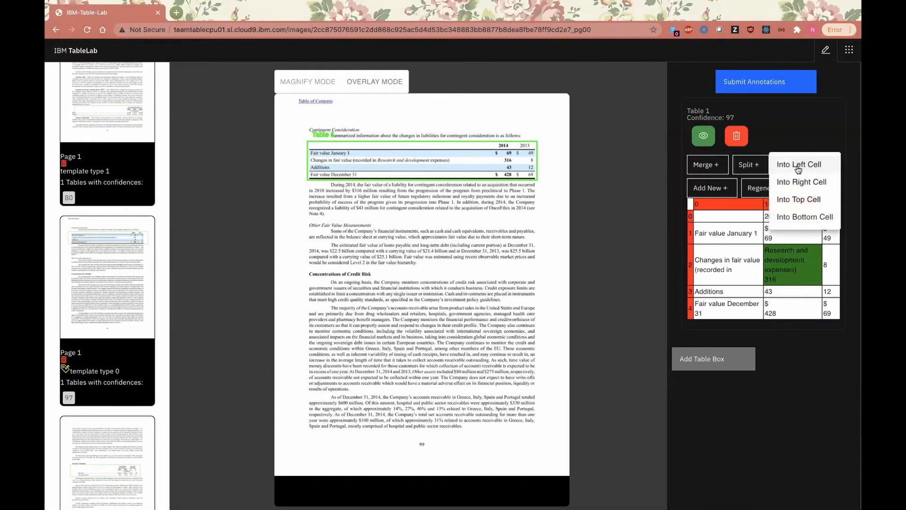
{"action": "left_click", "coordinate": [785, 168]}
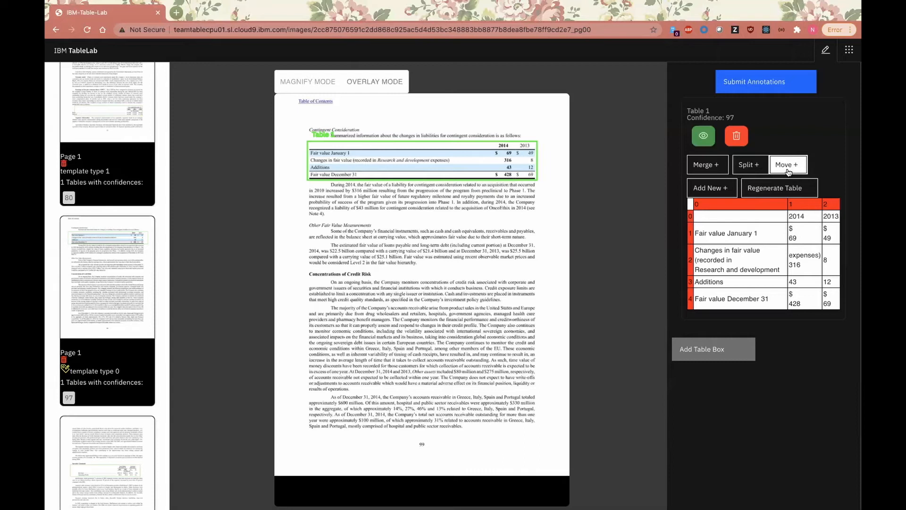
{"action": "left_click", "coordinate": [800, 263]}
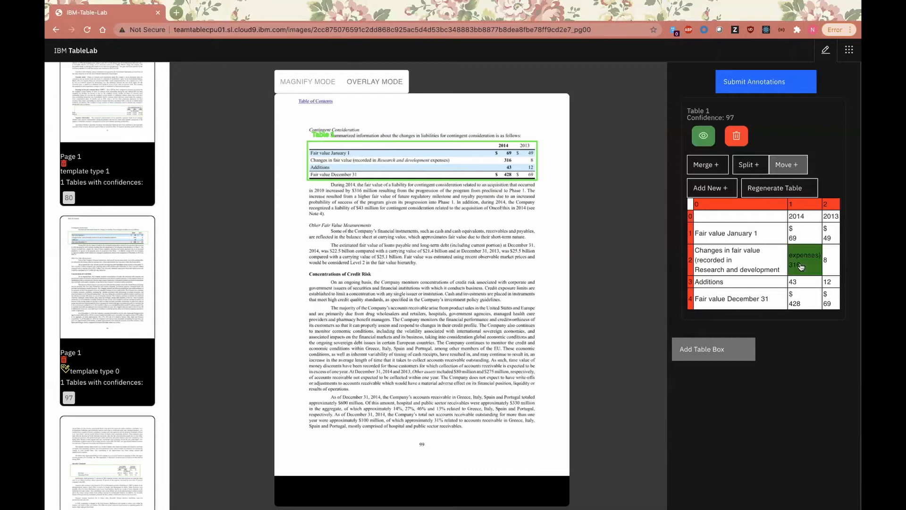
{"action": "left_click", "coordinate": [804, 164]}
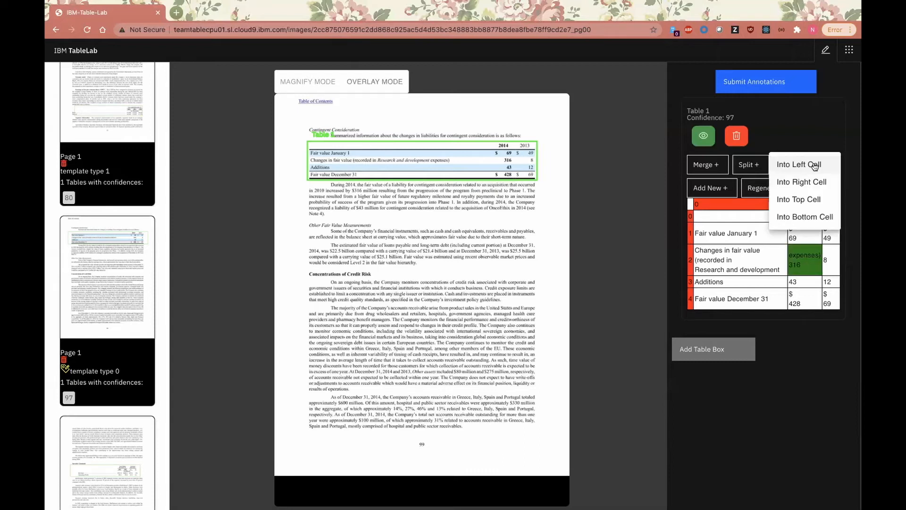
{"action": "left_click", "coordinate": [813, 166]}
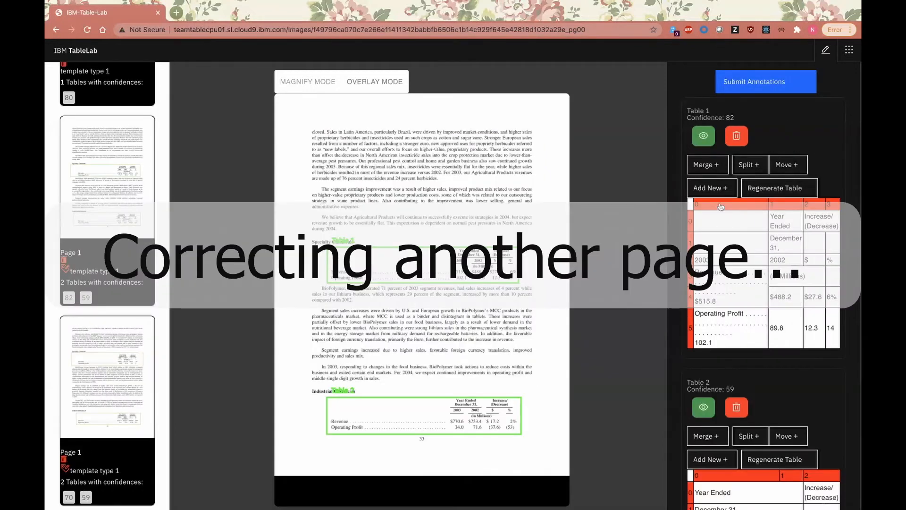
Step: On the page with the Specialty Chemicals table, split column 0 of Table 1 into two columns
{"action": "left_click", "coordinate": [721, 206]}
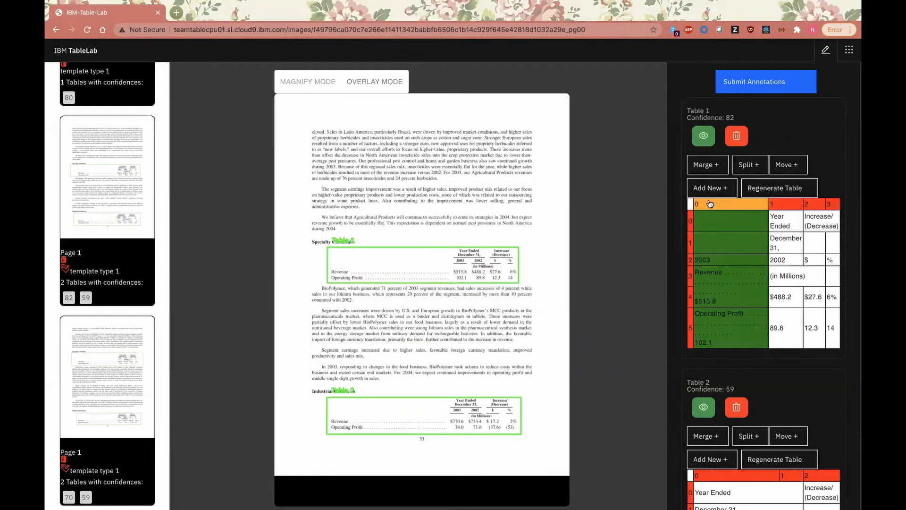
{"action": "left_click", "coordinate": [743, 165]}
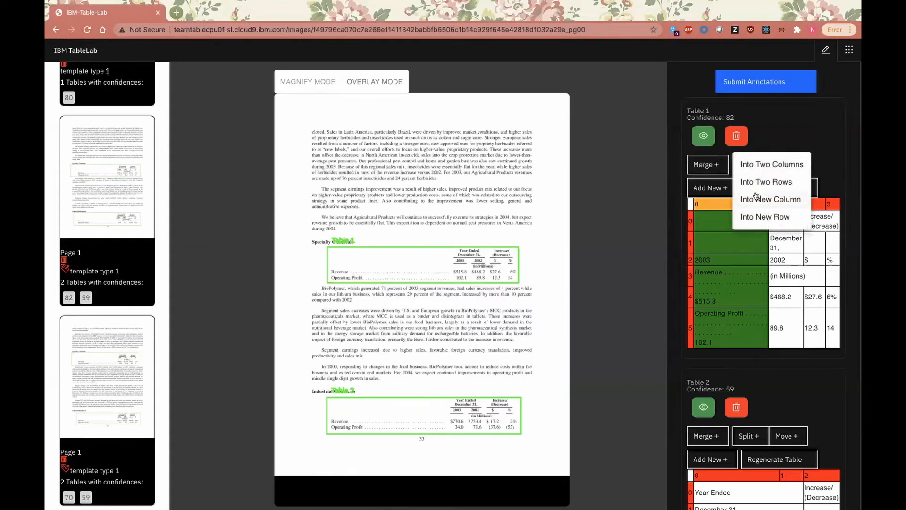
{"action": "left_click", "coordinate": [776, 166]}
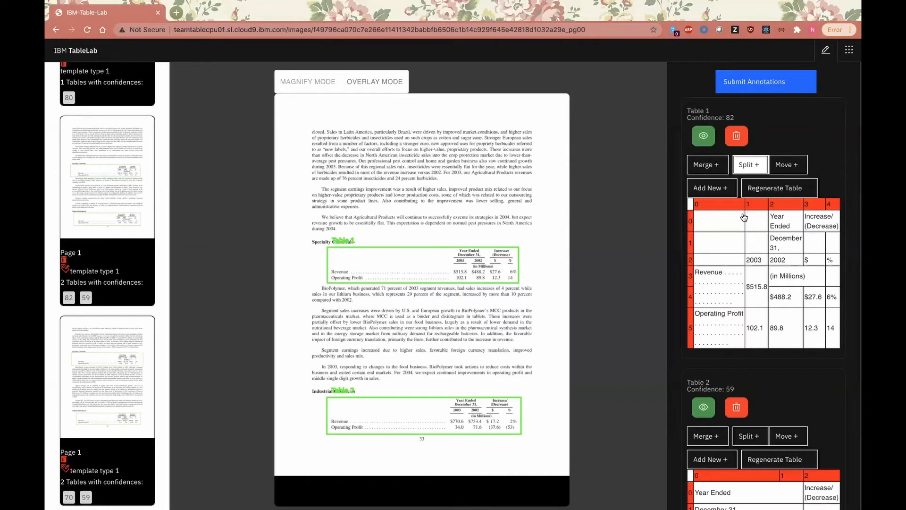
Step: Merge header rows 0 and 1 of Table 1 into a single row
{"action": "left_click", "coordinate": [690, 224]}
{"action": "left_click", "coordinate": [689, 238]}
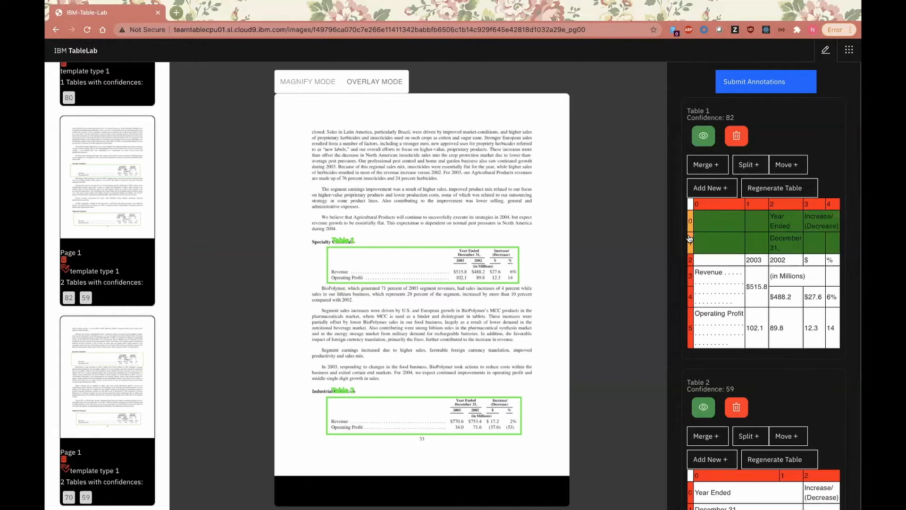
{"action": "left_click", "coordinate": [714, 165]}
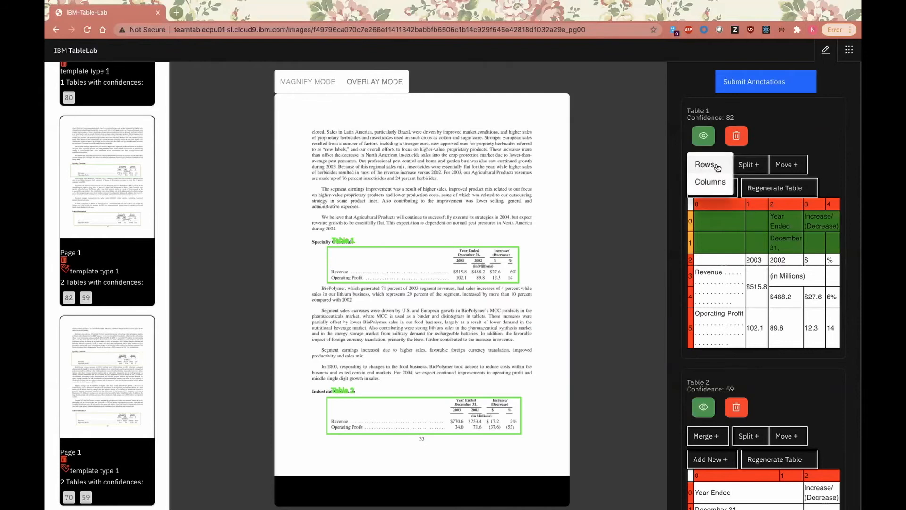
{"action": "left_click", "coordinate": [718, 165]}
Step: Split the Revenue cell and the $515.8 cell in Table 1 into two rows
{"action": "left_click", "coordinate": [700, 282]}
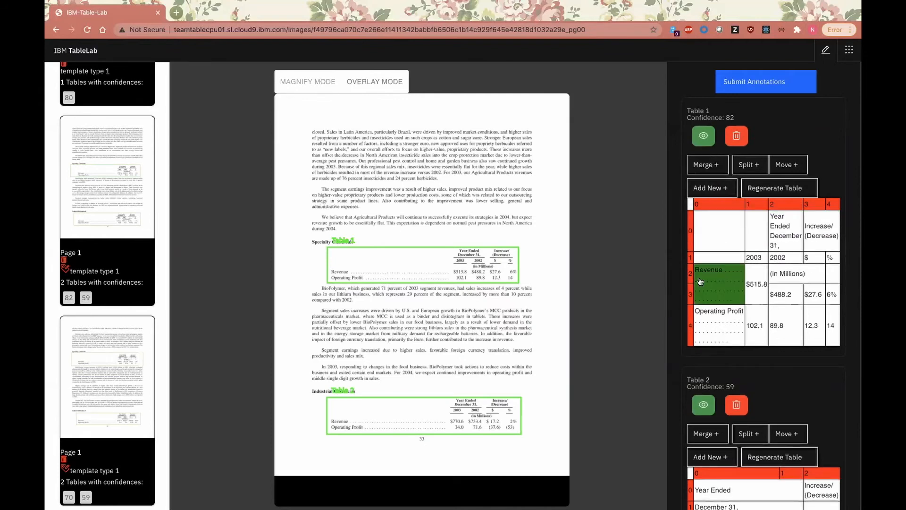
{"action": "left_click", "coordinate": [754, 284]}
{"action": "left_click", "coordinate": [762, 166]}
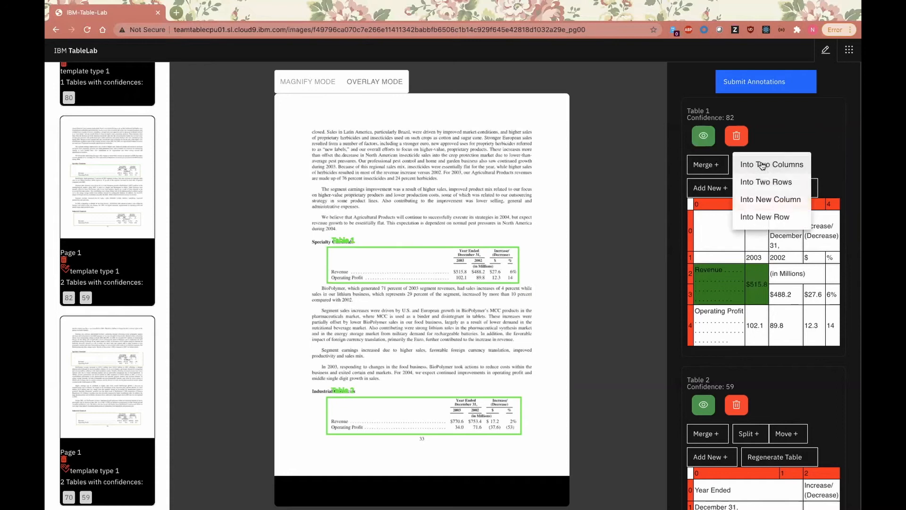
{"action": "left_click", "coordinate": [778, 184]}
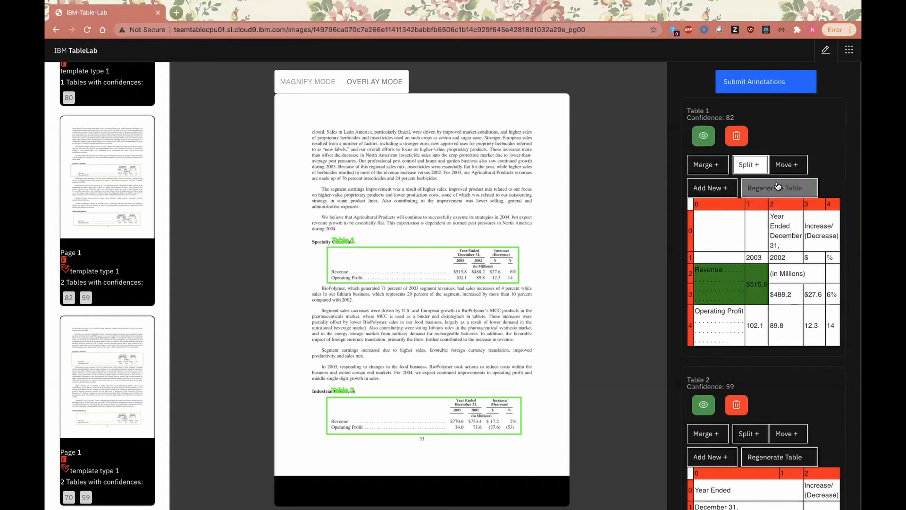
Step: Merge the columns of the "Year Ended December 31," header and of the "(in Millions)" row in Table 1, joining each with its adjoining empty cells
{"action": "left_click", "coordinate": [782, 242]}
{"action": "left_click", "coordinate": [760, 241]}
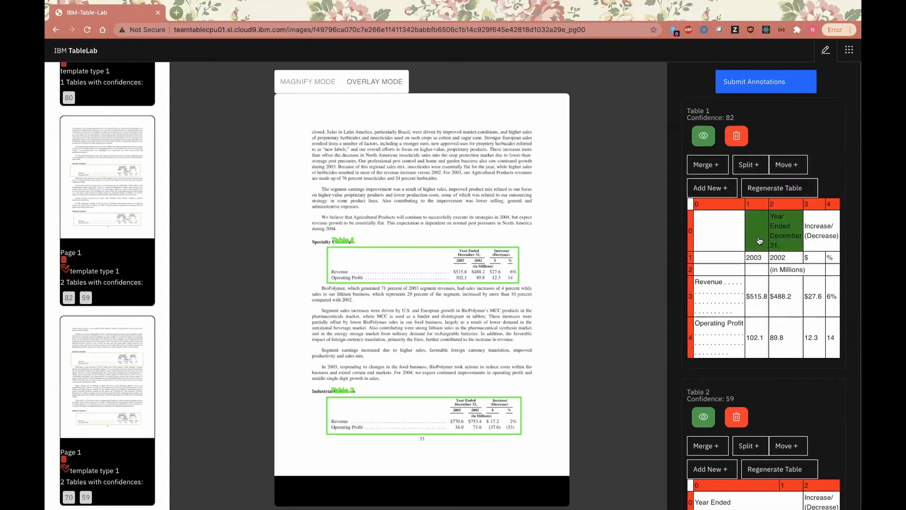
{"action": "left_click", "coordinate": [756, 272]}
{"action": "left_click", "coordinate": [785, 272]}
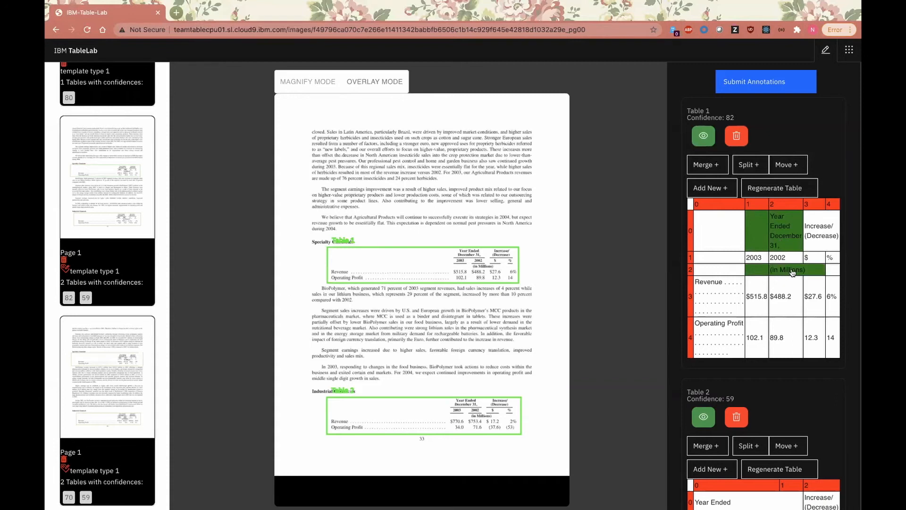
{"action": "left_click", "coordinate": [835, 272]}
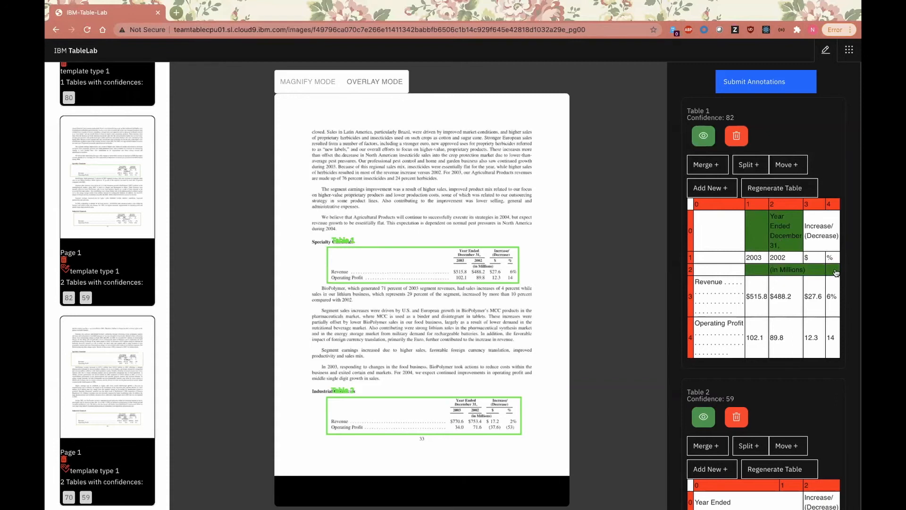
{"action": "left_click", "coordinate": [715, 163]}
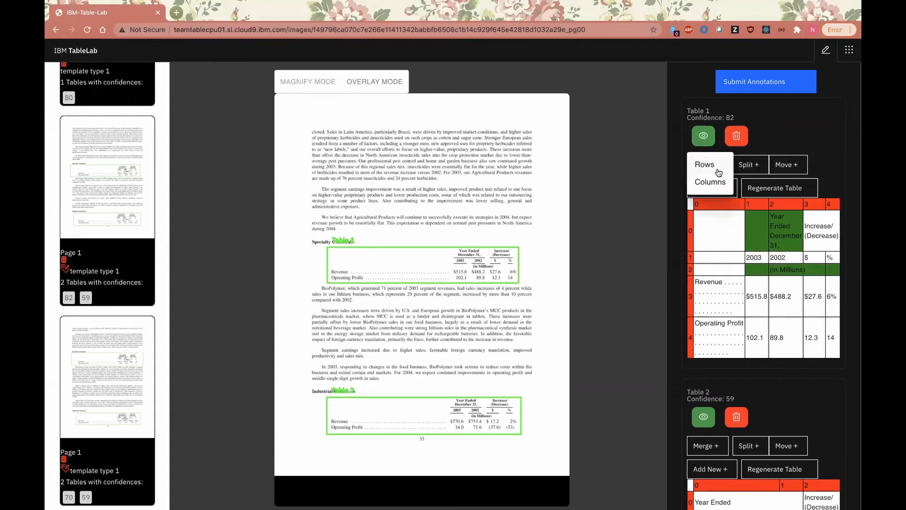
{"action": "left_click", "coordinate": [711, 182]}
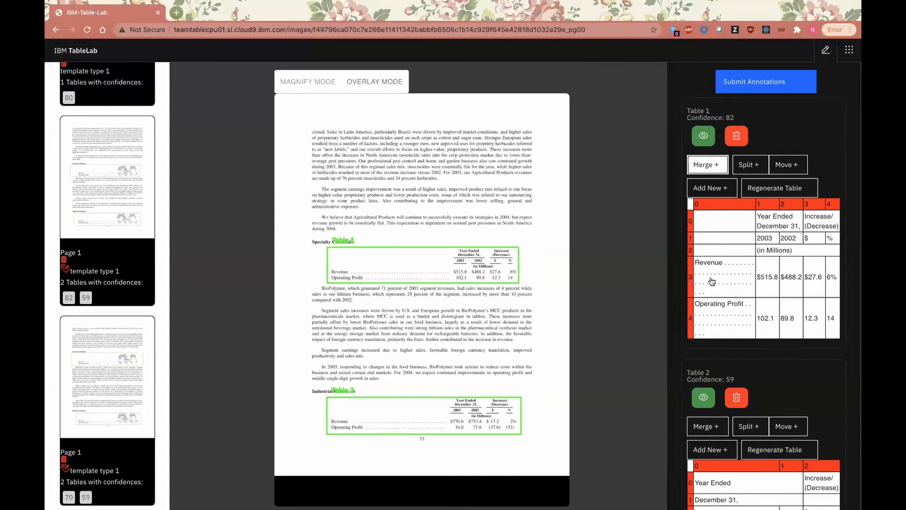
Step: Shorten the "Year Ended" header text in Table 1 to "Year End"
{"action": "double_click", "coordinate": [784, 217]}
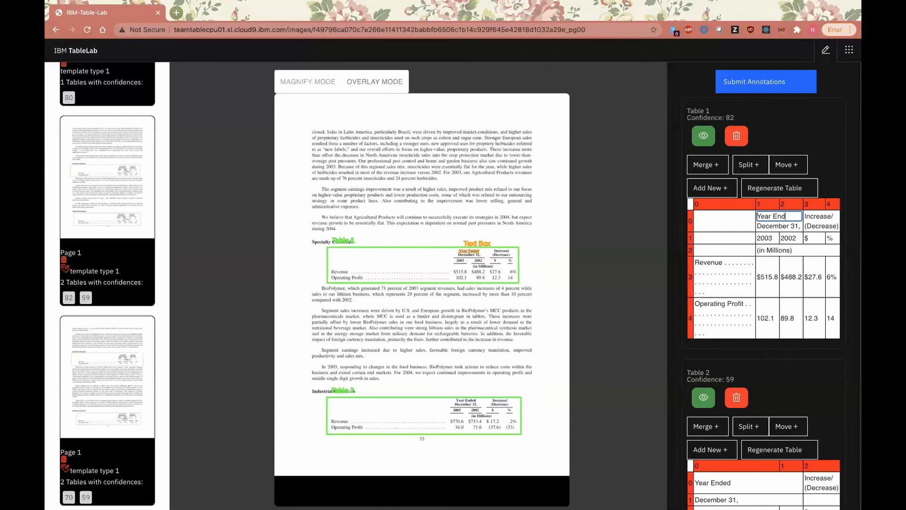
{"action": "key", "text": "Return"}
{"action": "key", "text": "BackSpace"}
{"action": "left_click", "coordinate": [851, 244]}
Step: Append "ed" to the Table 1 header text so that it reads "Year Ended"
{"action": "double_click", "coordinate": [778, 216]}
{"action": "left_click", "coordinate": [782, 215]}
{"action": "type", "text": "ed"}
{"action": "left_click", "coordinate": [851, 238]}
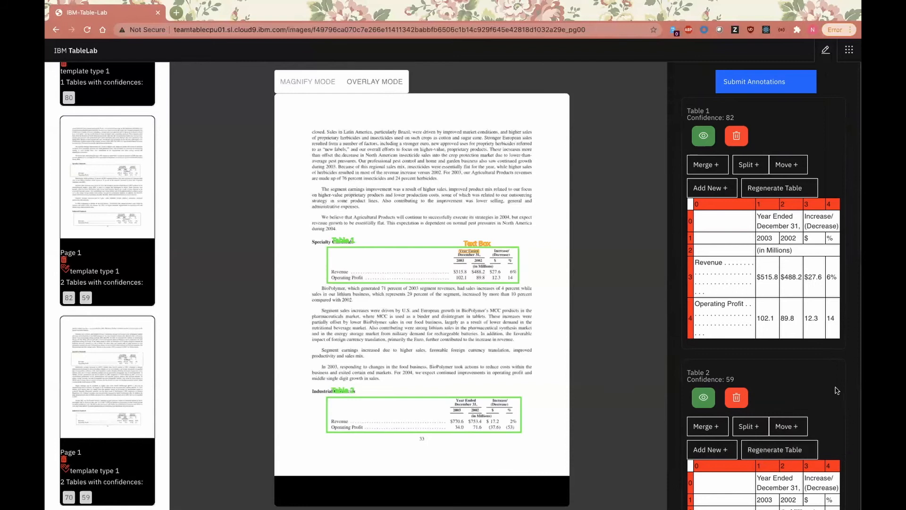
Step: Fine-tune the model on the submitted page annotations under the name finetunedv1 for 10 epochs
{"action": "scroll", "coordinate": [126, 260], "scroll_direction": "down", "scroll_amount": 3}
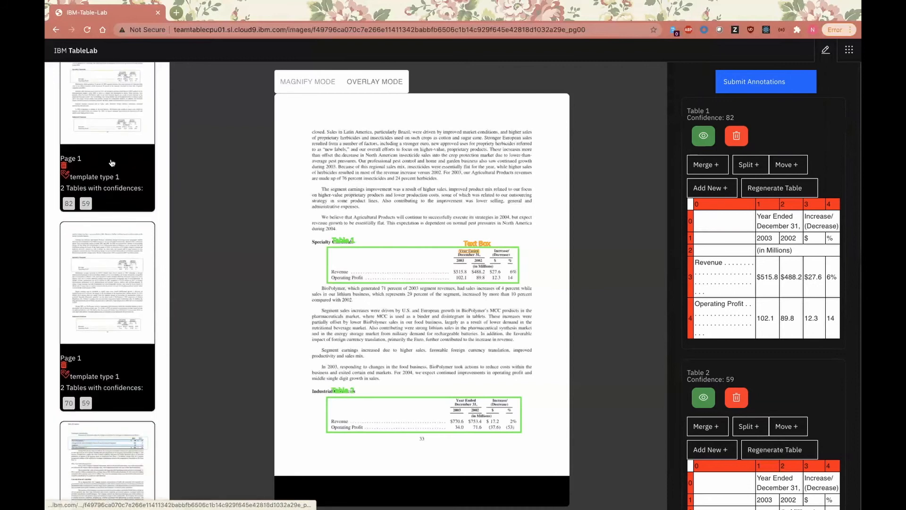
{"action": "scroll", "coordinate": [110, 300], "scroll_direction": "down", "scroll_amount": 3}
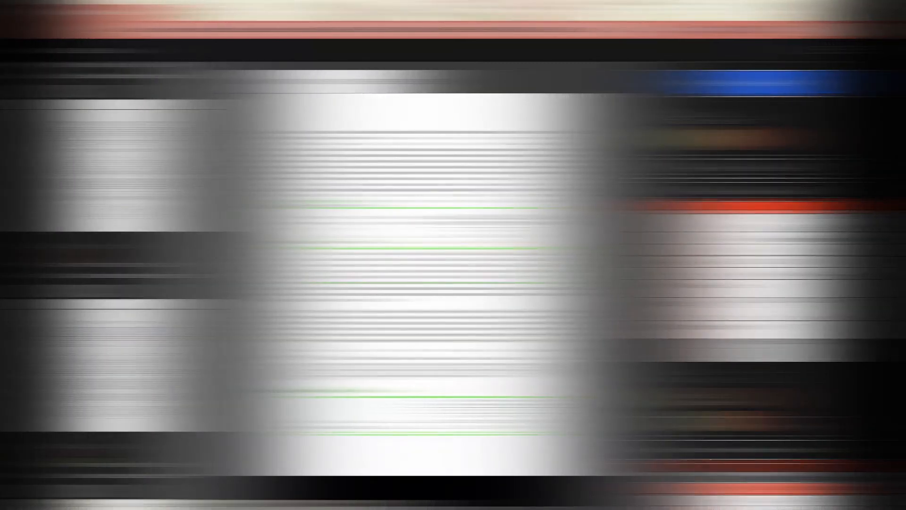
{"action": "scroll", "coordinate": [118, 185], "scroll_direction": "up", "scroll_amount": 3}
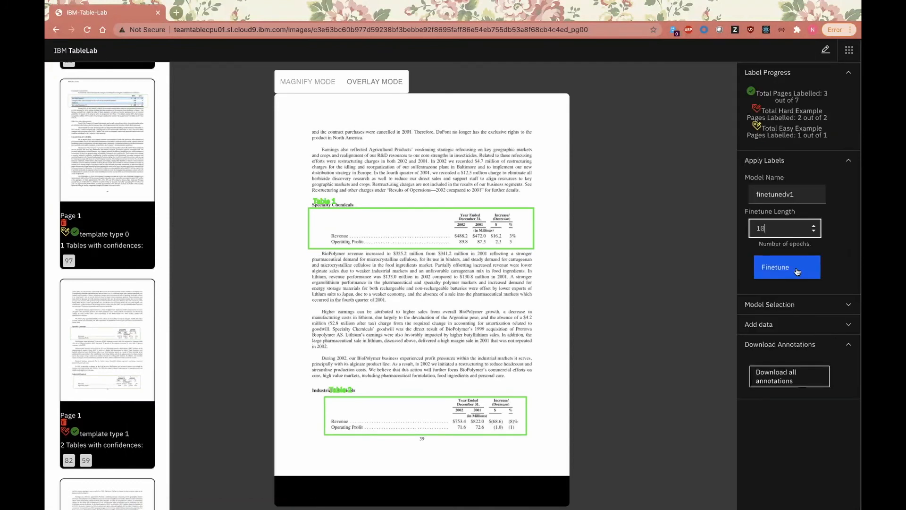
{"action": "left_click", "coordinate": [796, 271]}
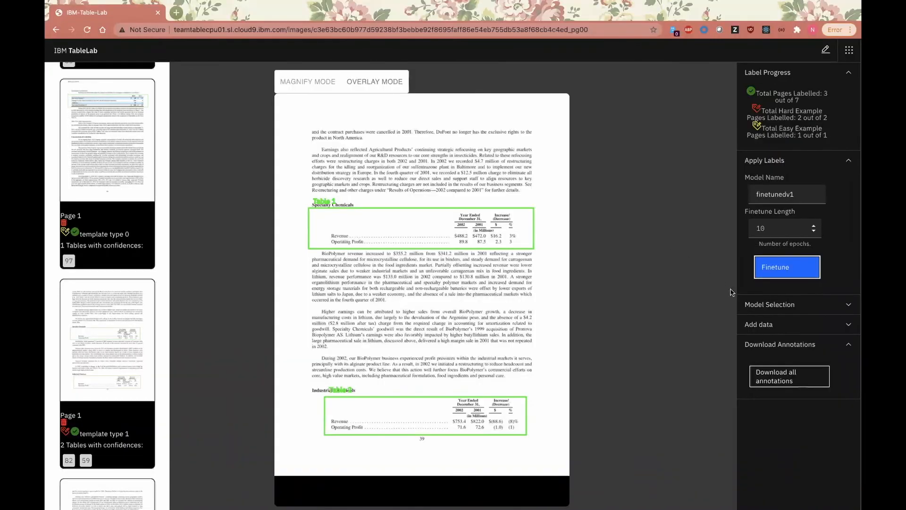
Step: Select finetunedv1 as the detection model and apply it to the pages
{"action": "left_click", "coordinate": [754, 305]}
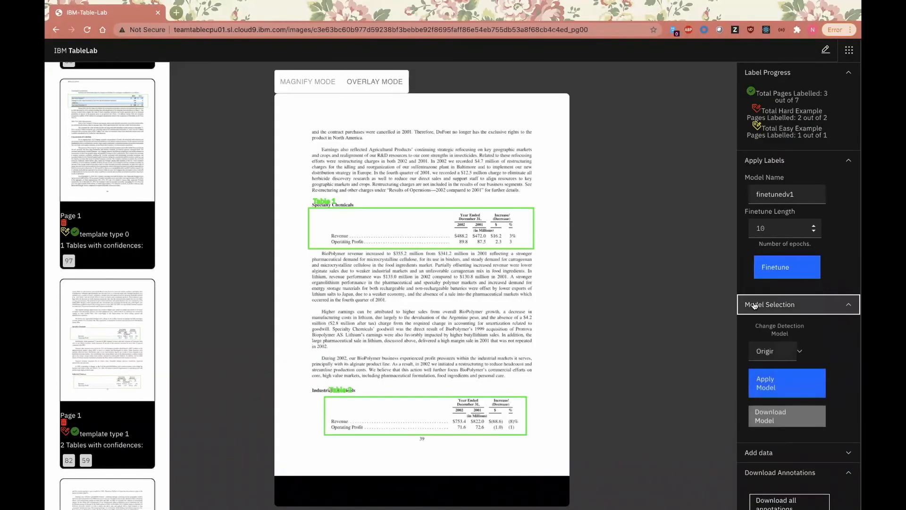
{"action": "left_click", "coordinate": [783, 349]}
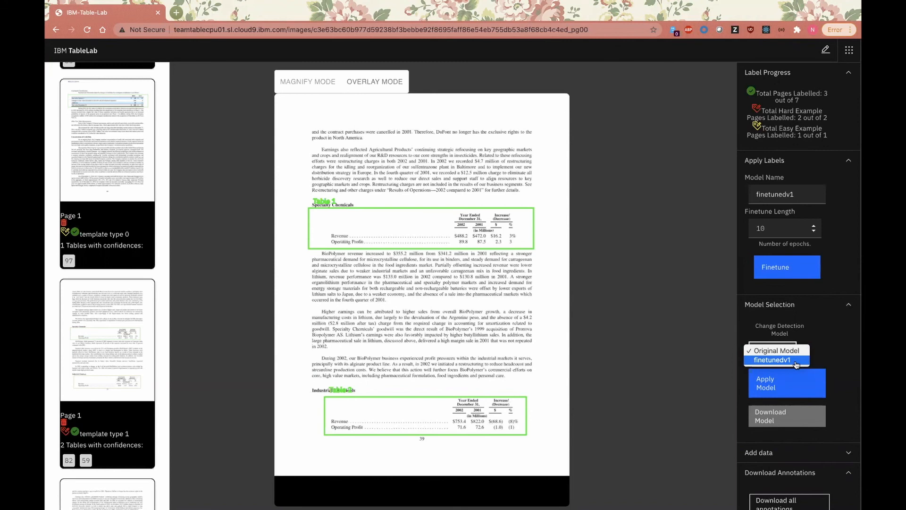
{"action": "left_click", "coordinate": [796, 364]}
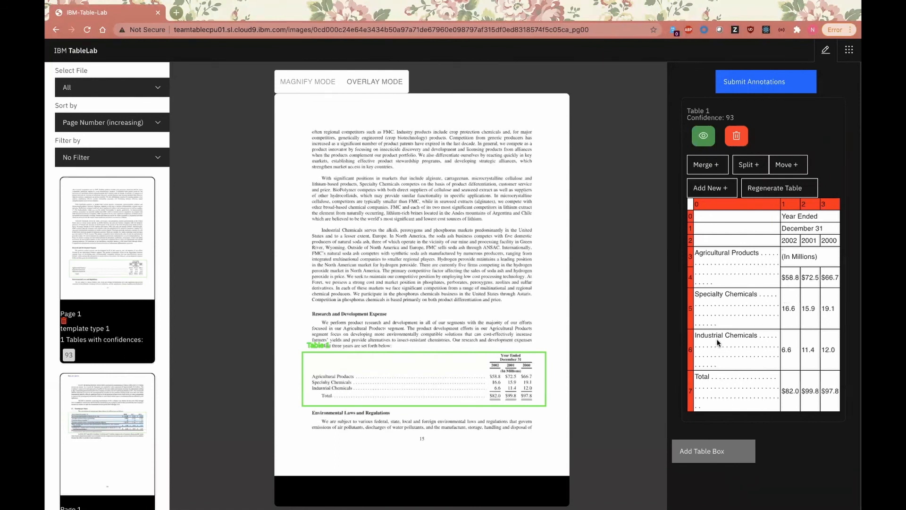
Step: Review the table confidences of the reprocessed pages and open the Notes to Consolidated Financial Statements page with the earnings per share table
{"action": "scroll", "coordinate": [94, 307], "scroll_direction": "down", "scroll_amount": 4}
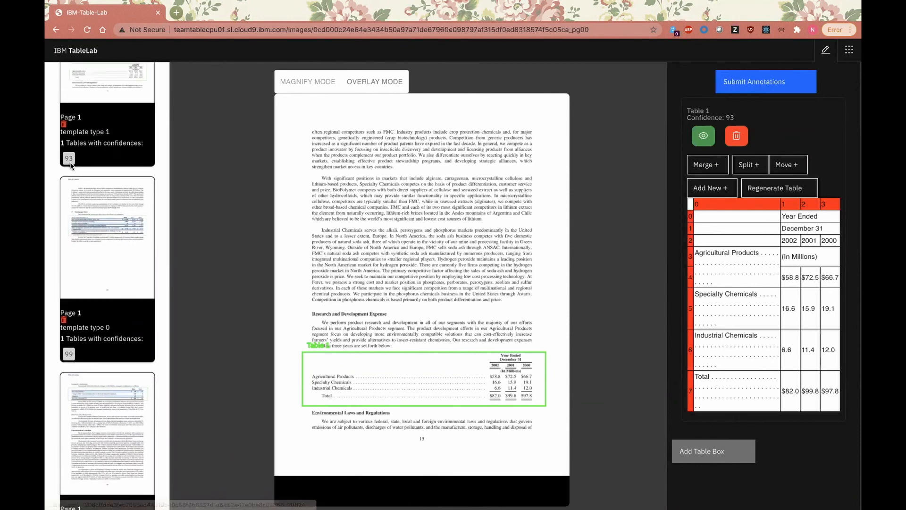
{"action": "scroll", "coordinate": [99, 309], "scroll_direction": "down", "scroll_amount": 4}
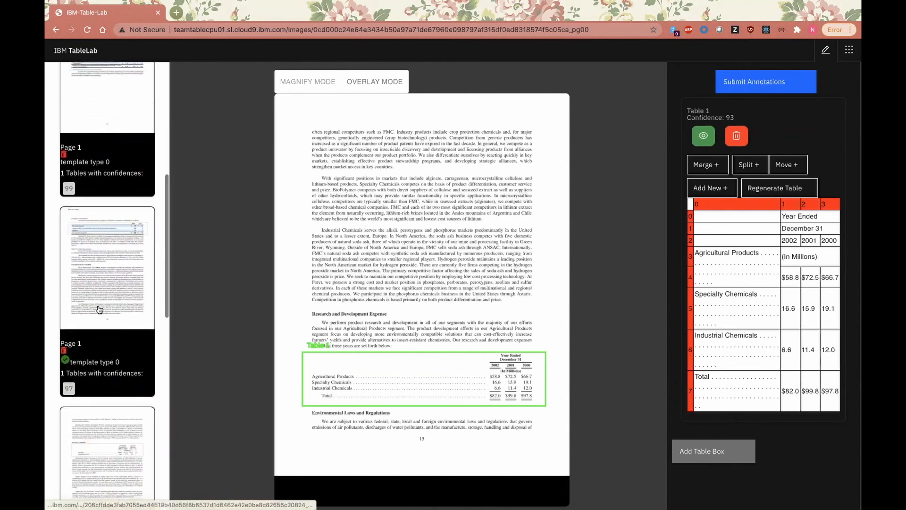
{"action": "scroll", "coordinate": [99, 310], "scroll_direction": "down", "scroll_amount": 9}
{"action": "left_click", "coordinate": [99, 311]}
Step: Show the options for downloading the fine-tuned model and all annotations
{"action": "left_click", "coordinate": [849, 53]}
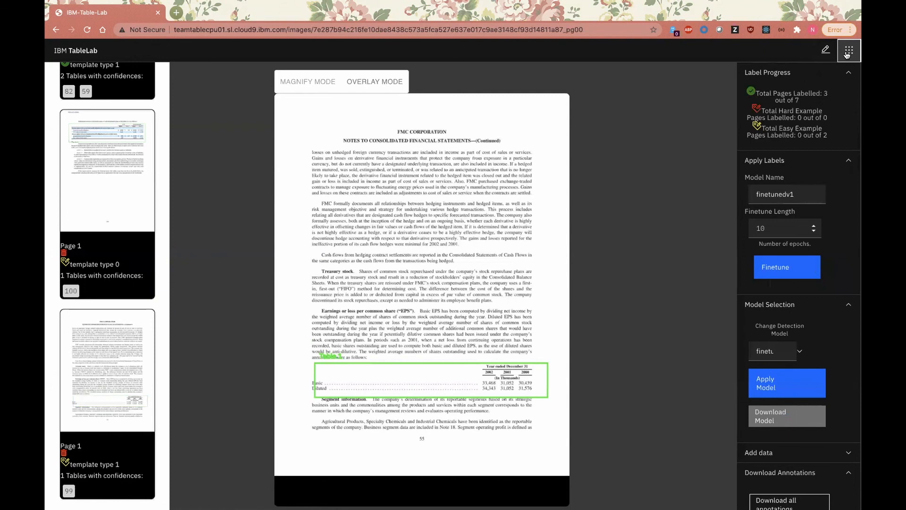
{"action": "scroll", "coordinate": [811, 335], "scroll_direction": "down", "scroll_amount": 1}
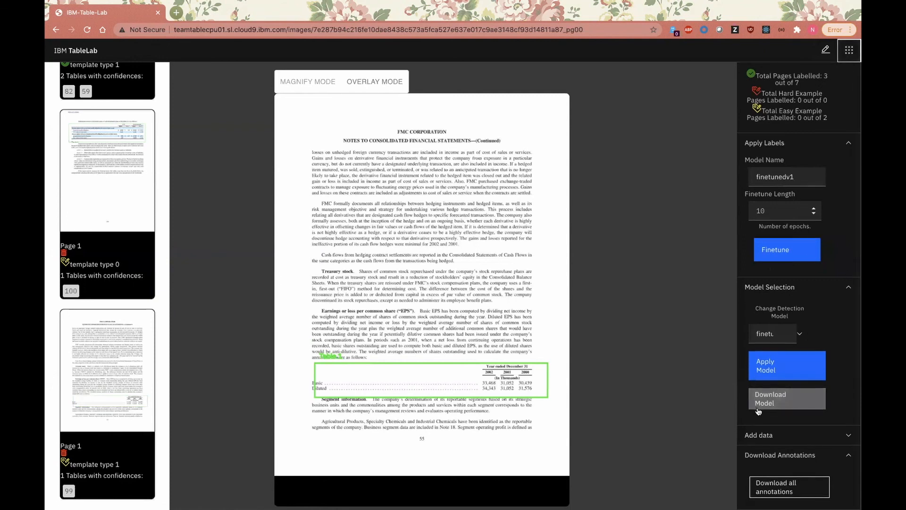